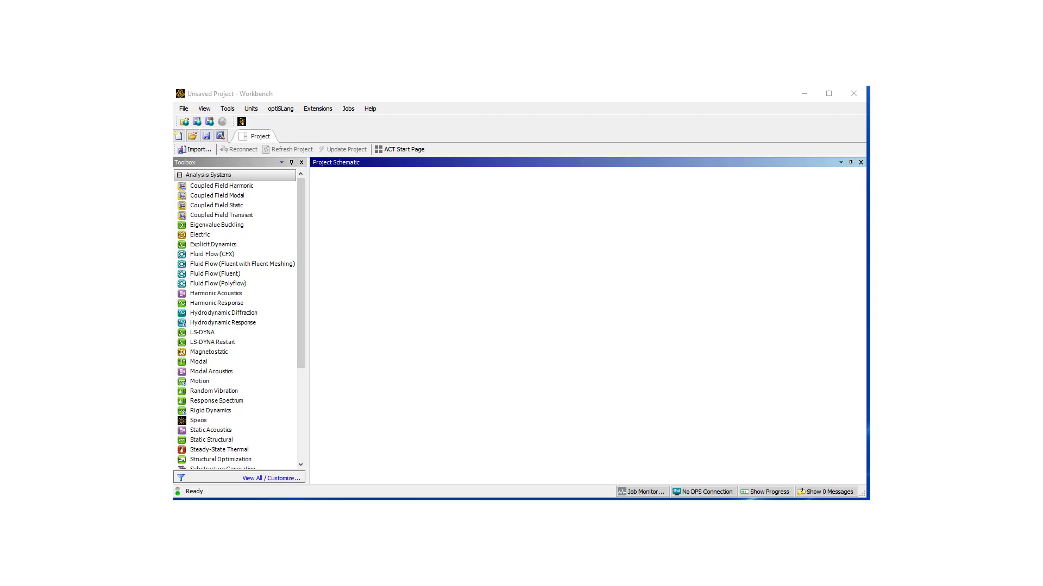
Step: Drag Vista CPD from Component Systems into the Project Schematic and open its pump design window
drag(299, 295, 300, 401)
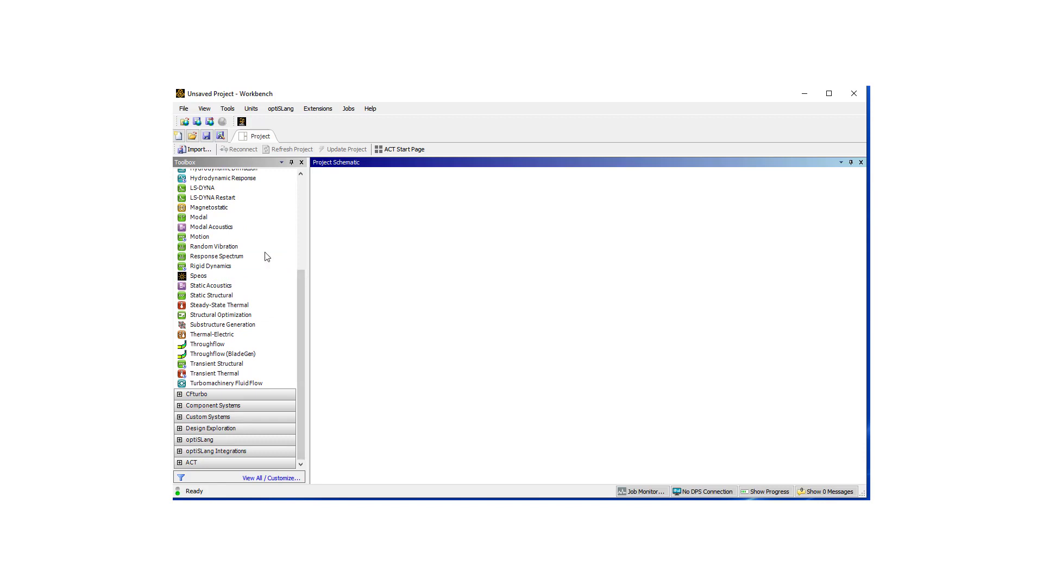
click(179, 406)
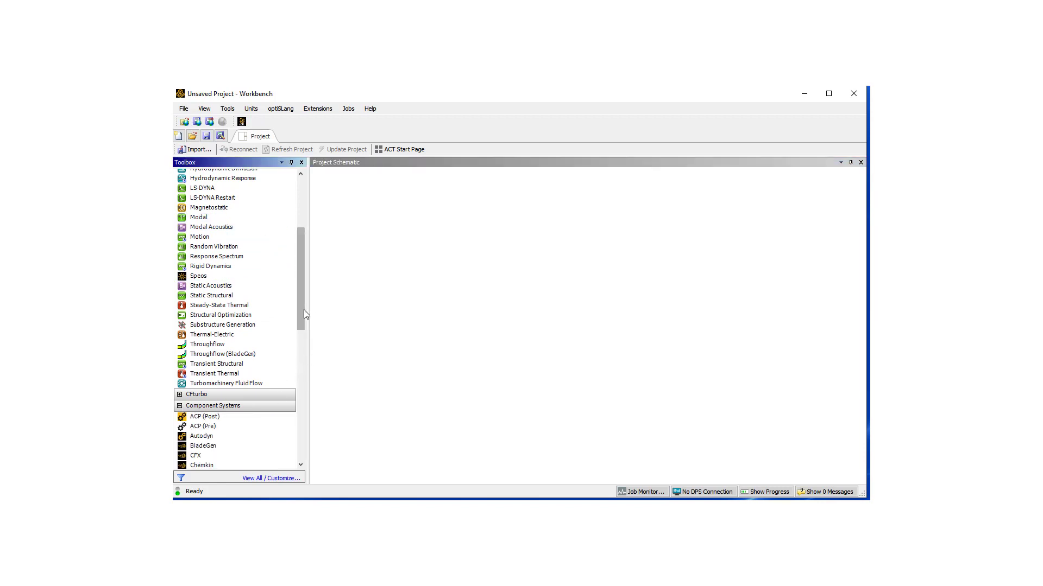
drag(301, 311, 297, 437)
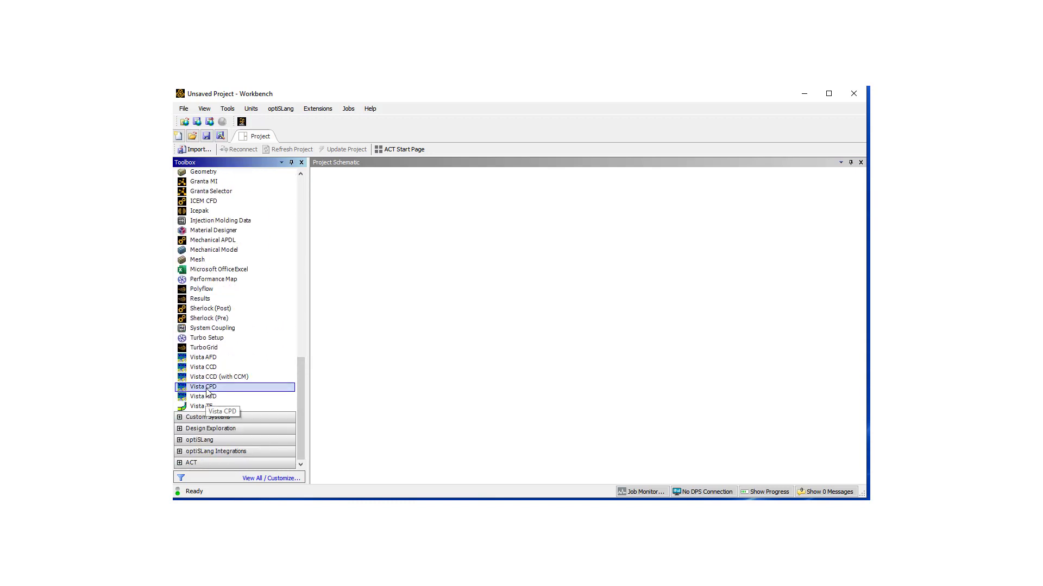
drag(207, 392, 370, 230)
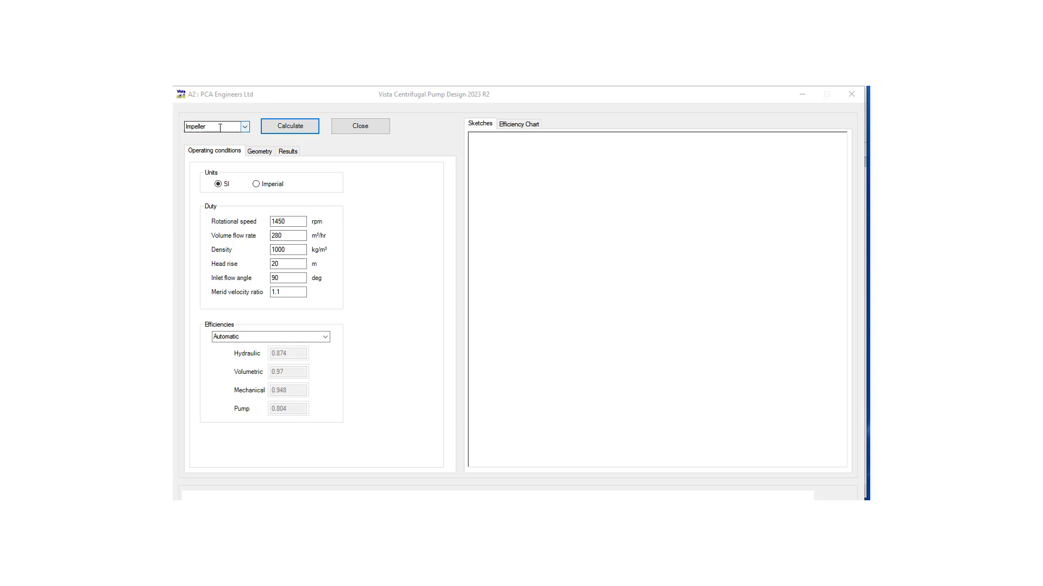
Step: Set impeller duty to 1600 rpm and 300 m³/hr, keeping 1000 kg/m³, 20 m head and automatic efficiencies
double_click(294, 221)
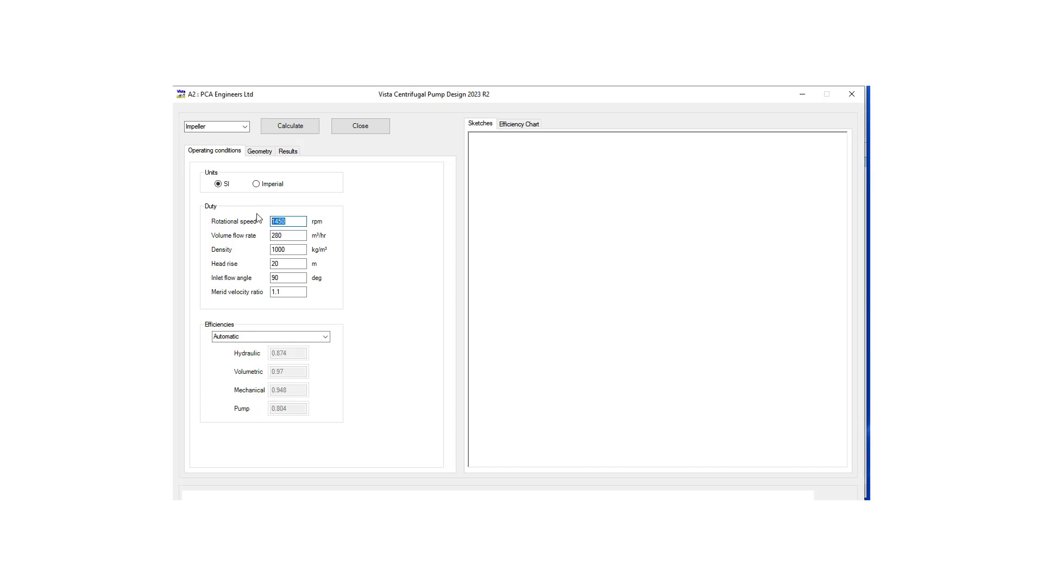
text(1)
double_click(286, 235)
text(300)
double_click(274, 249)
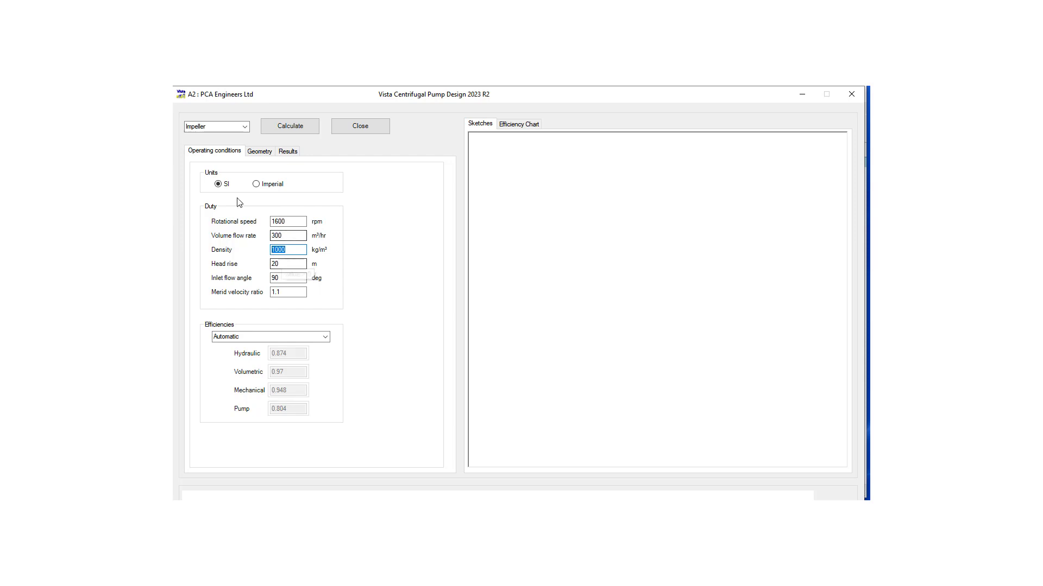
click(303, 263)
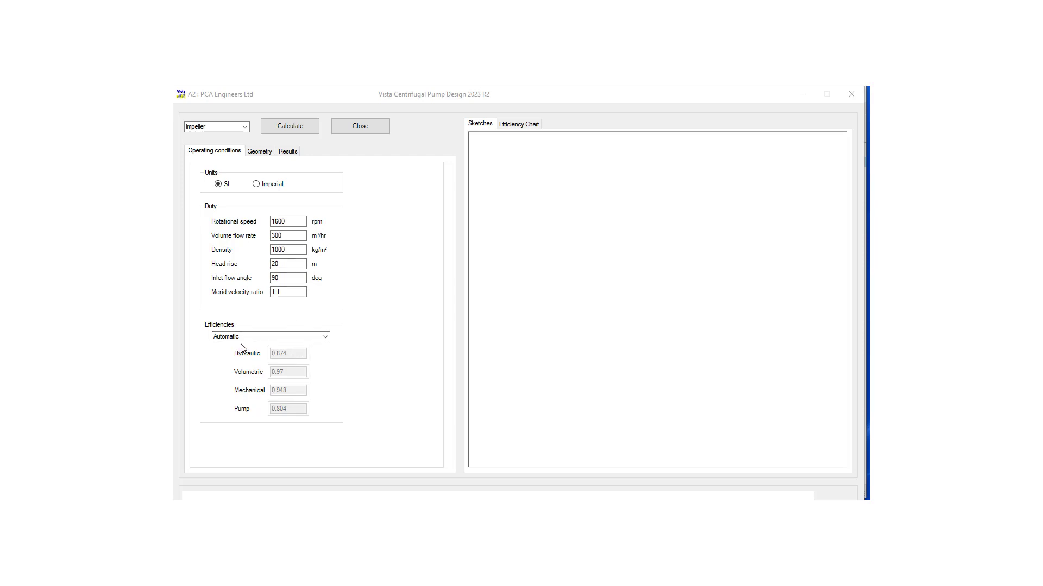
click(326, 337)
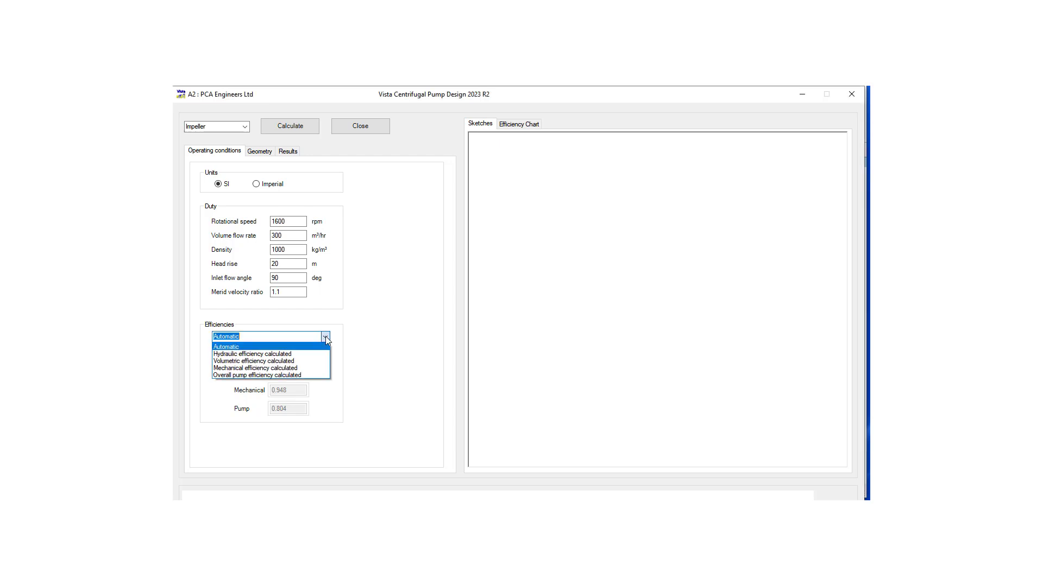
click(373, 329)
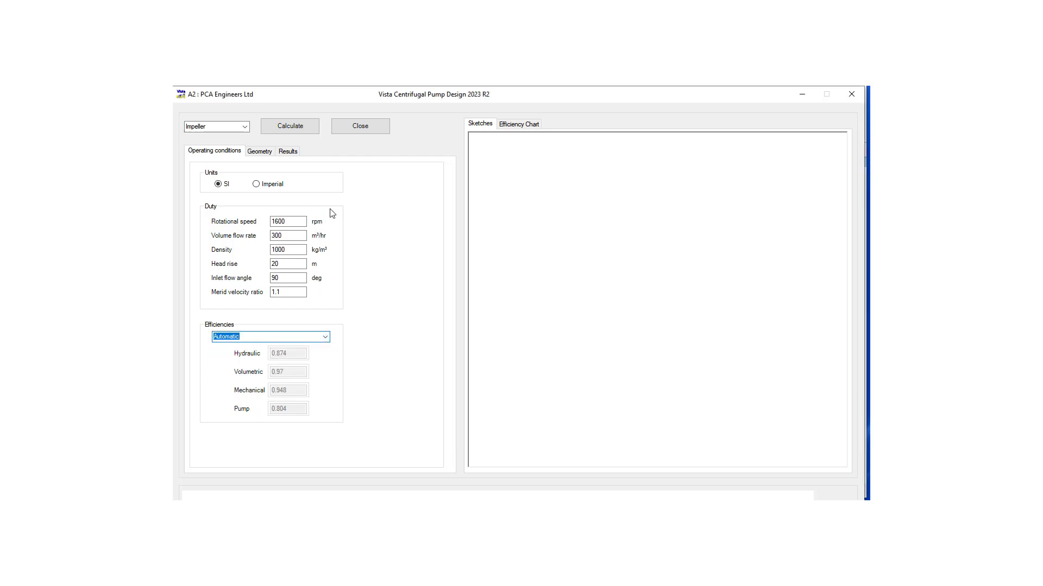
Step: On the Geometry tab, set shaft min diameter factor 1.2, Dhub/Dshaft 1.4 and 8 vanes
click(258, 152)
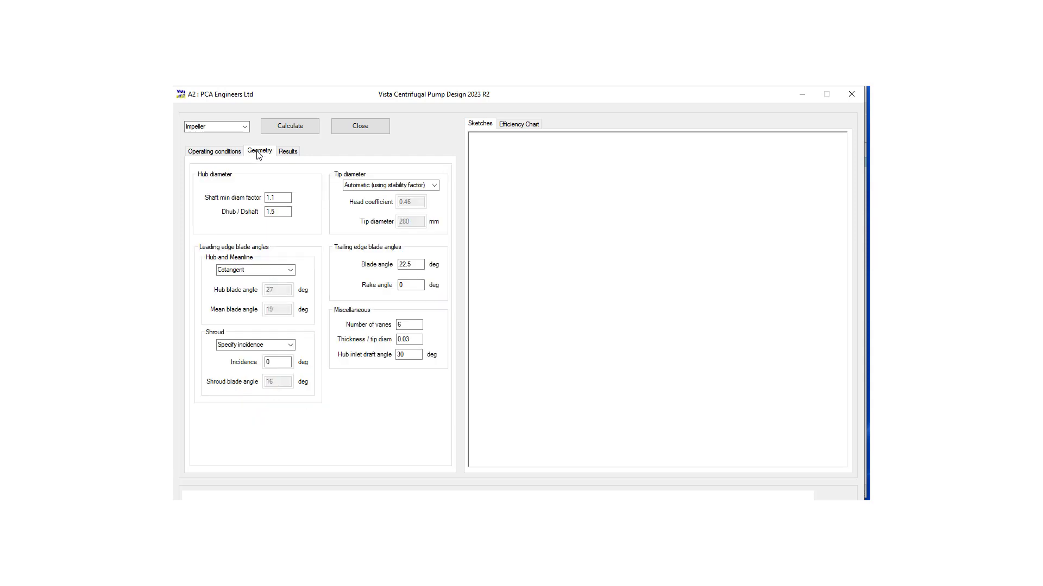
click(273, 197)
click(276, 212)
drag(407, 325, 396, 325)
text(8)
Step: Calculate the impeller (Ωs 0.94, 21.0 kW, D2 250 mm) and view the efficiency chart
click(292, 152)
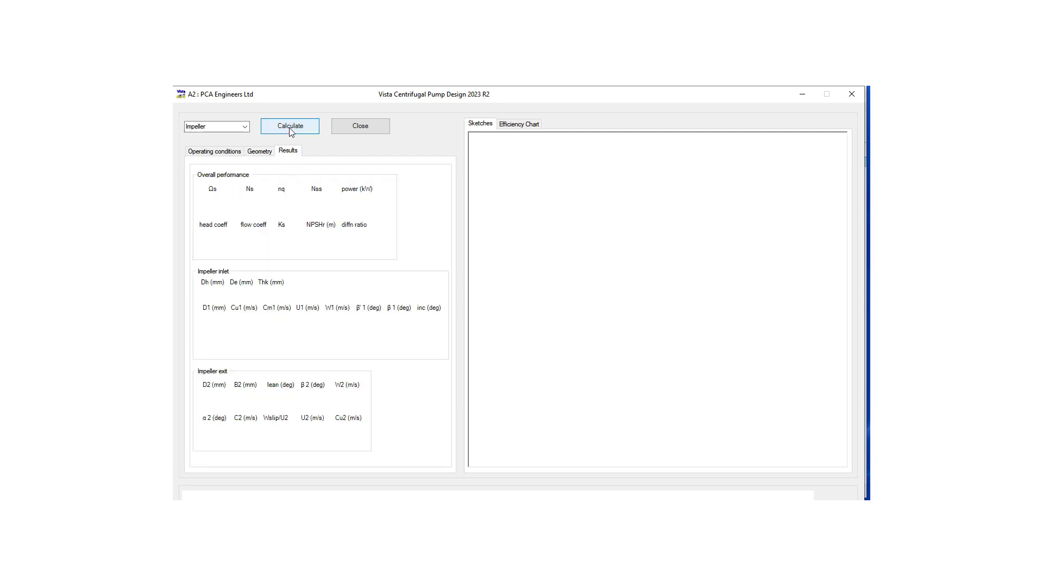
click(291, 130)
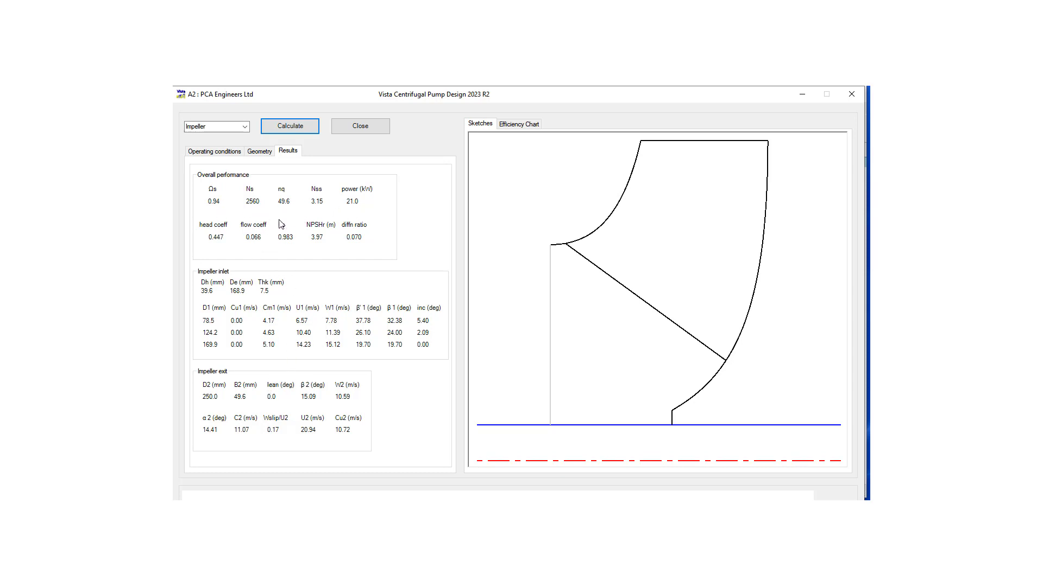
click(519, 124)
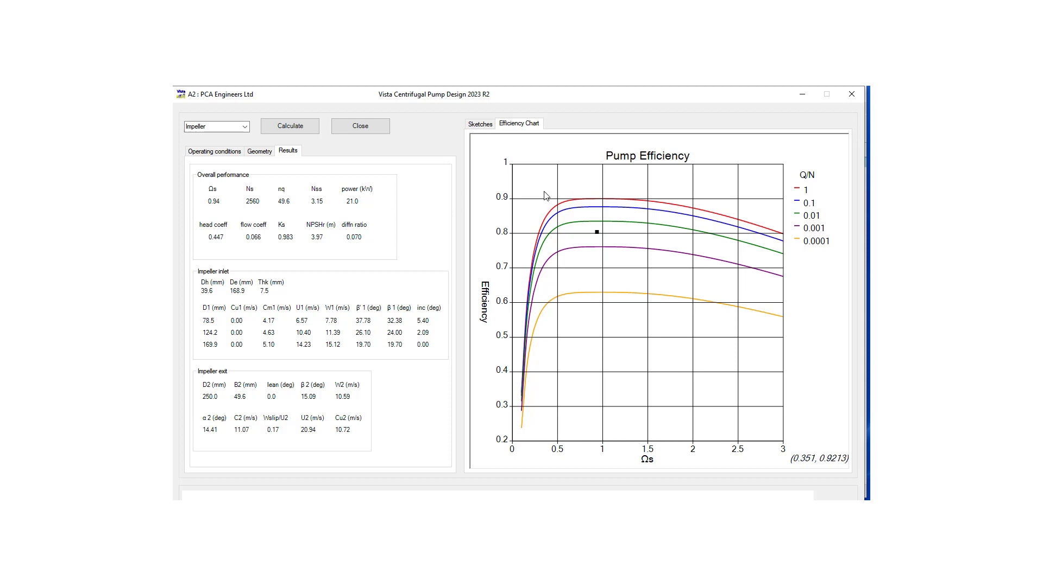
Step: Switch the component to Volute and calculate it: nine sections, 12753 mm² throat, 263.9 mm diffuser
click(245, 127)
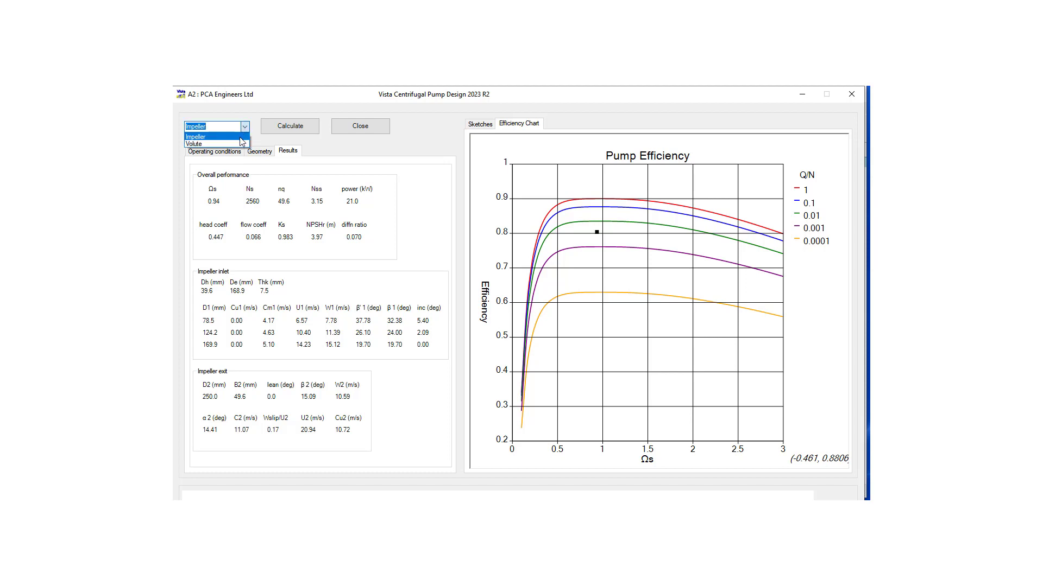
click(242, 144)
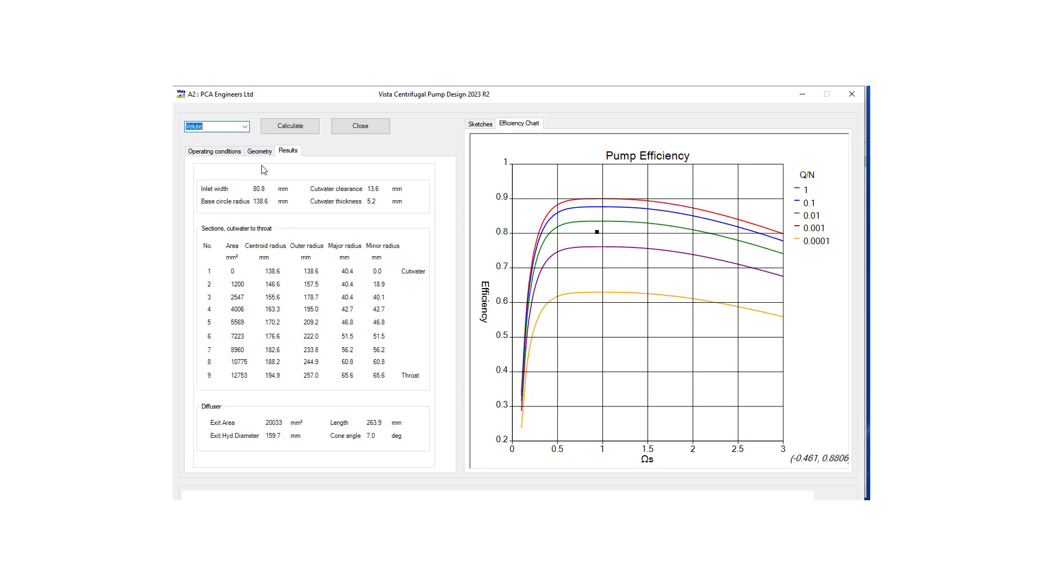
click(214, 152)
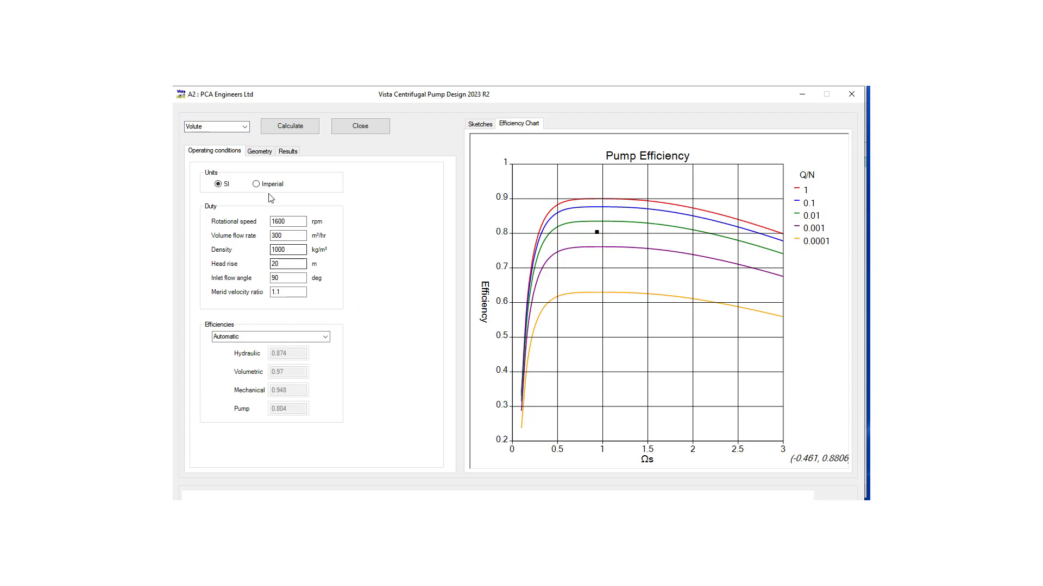
click(259, 154)
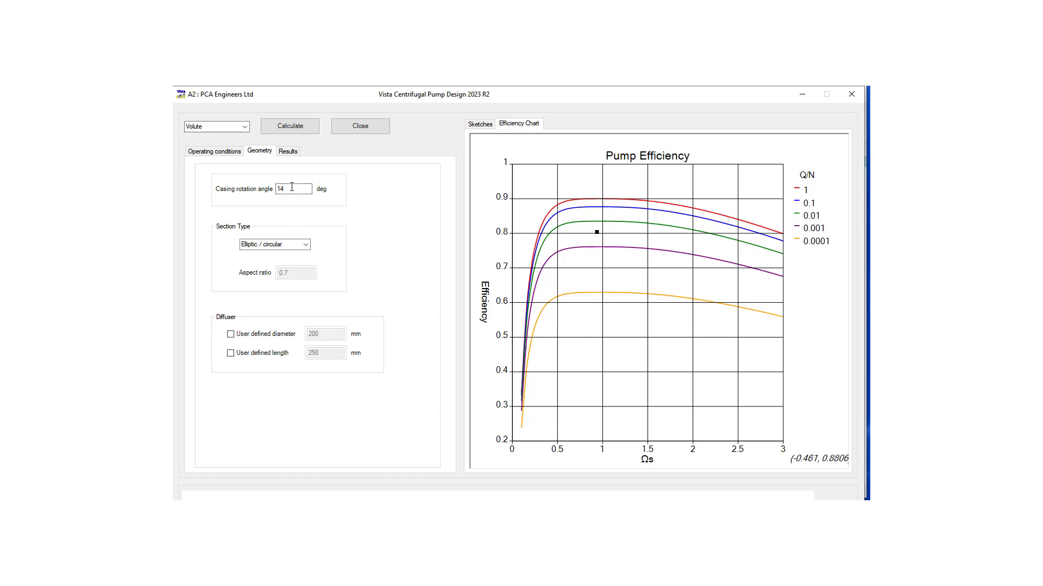
click(291, 155)
click(285, 126)
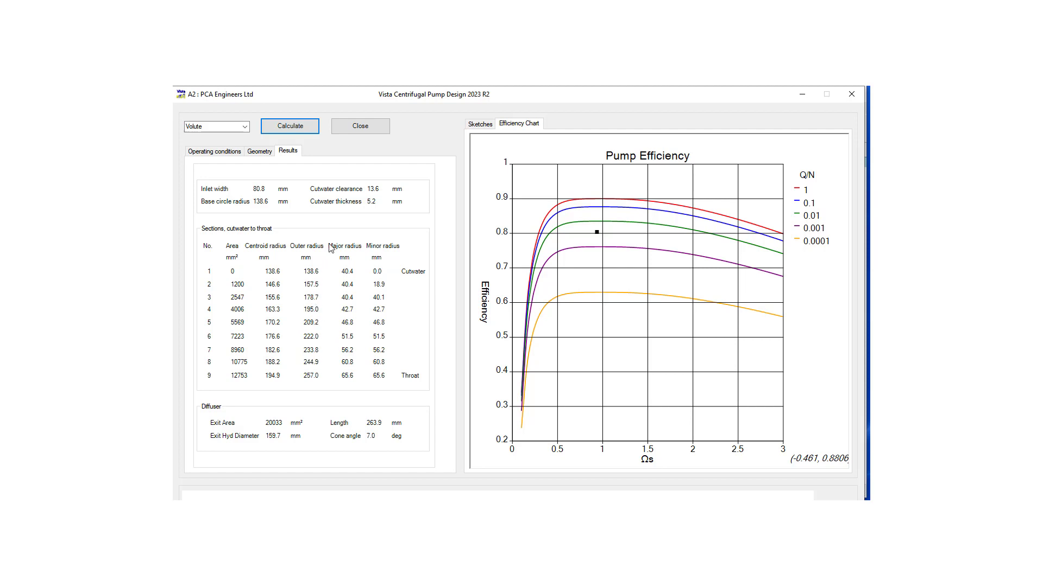
Step: Close Vista CPD and create a new BladeGen system from system A's Blade Design cell
click(360, 126)
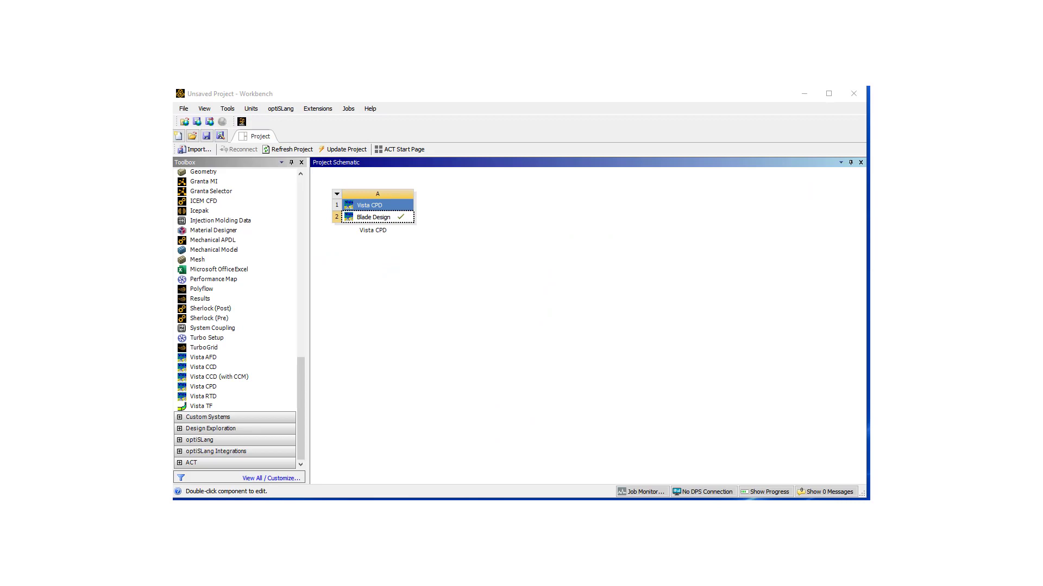
click(379, 219)
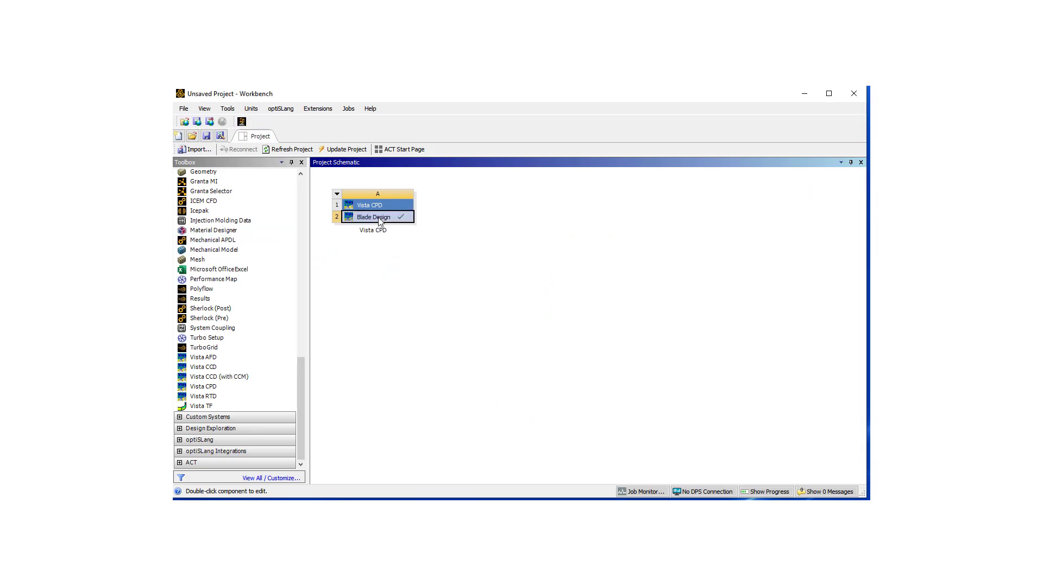
right_click(379, 219)
mouse_move(470, 293)
click(544, 294)
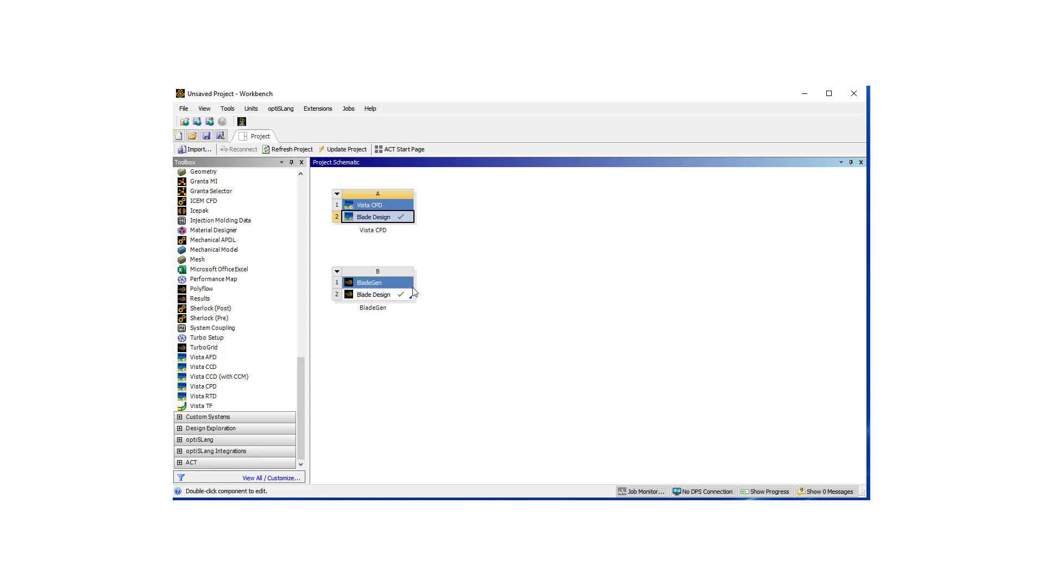
Step: Launch BladeGen on system B's Blade Design to load the transferred impeller blade views
double_click(376, 296)
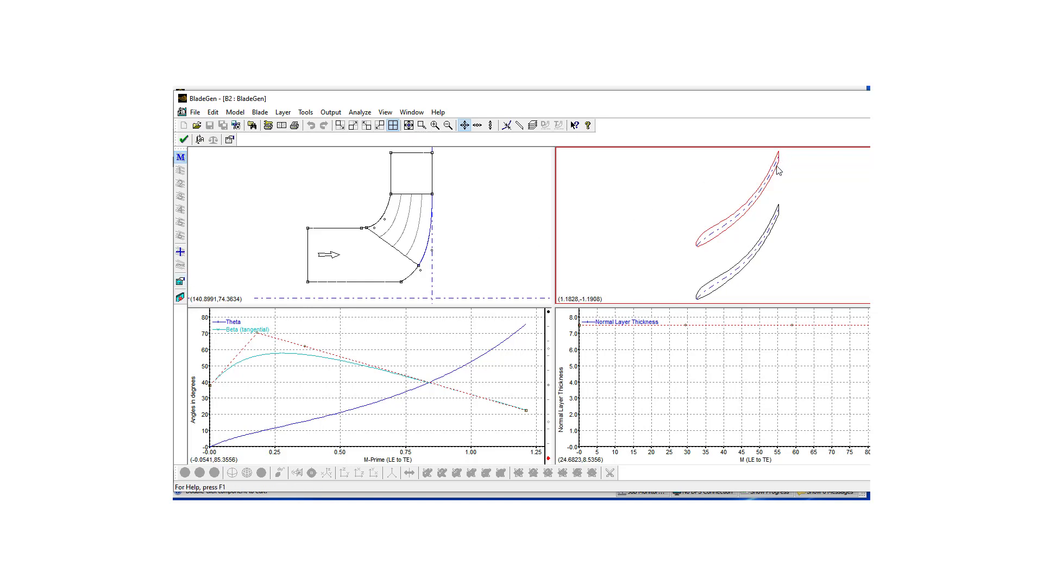
Step: In Blade Properties' LE/TE Ellipse settings, change the trailing edge type to Ellipse and apply
click(180, 282)
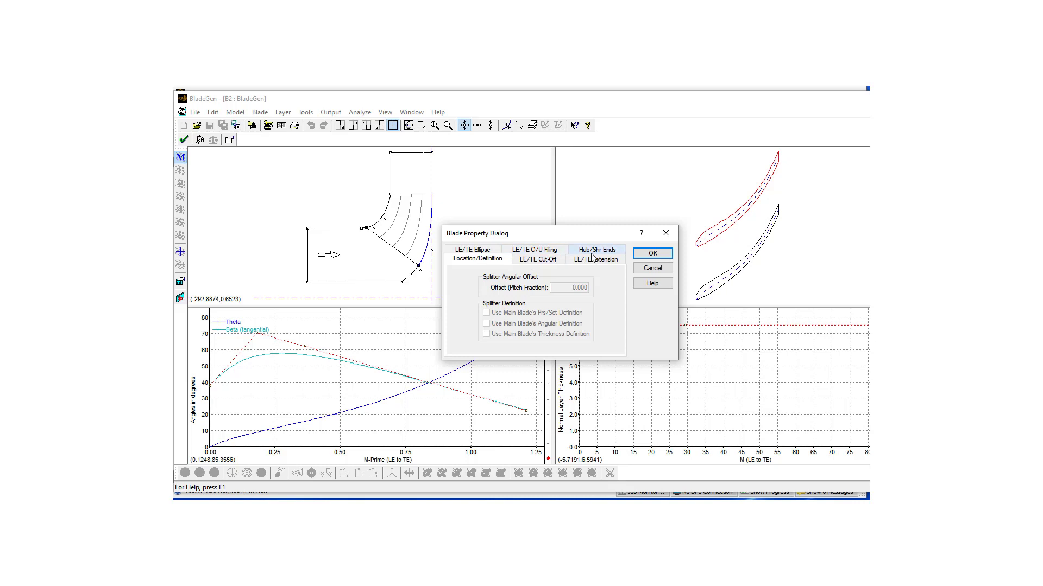
click(485, 251)
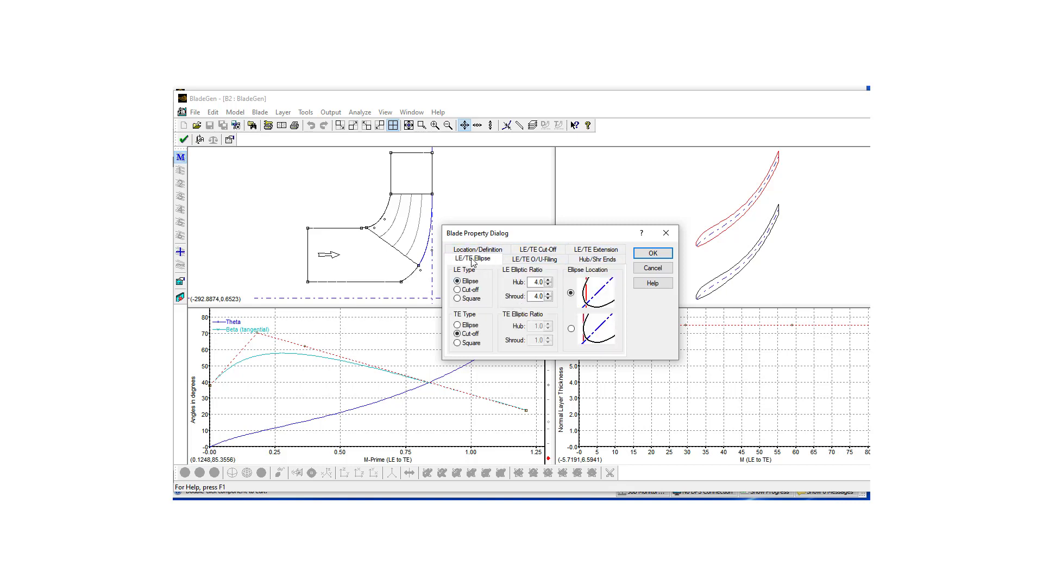
click(456, 325)
click(651, 254)
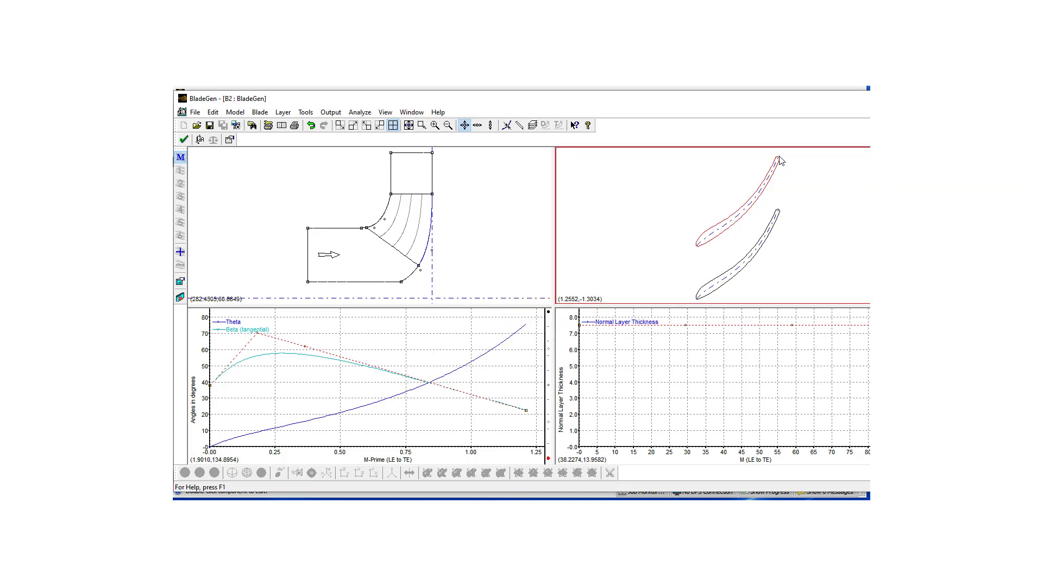